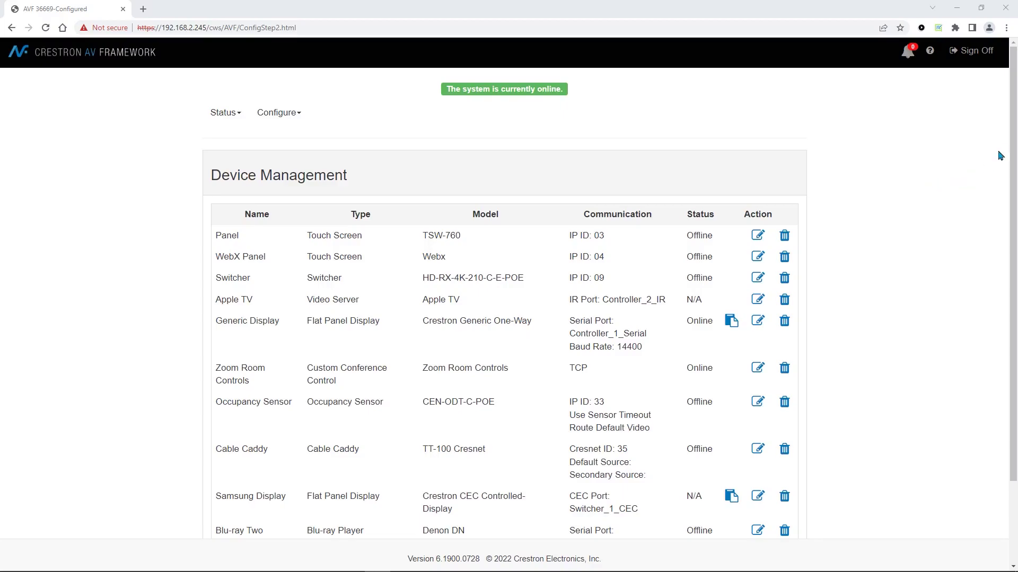
drag(1012, 159, 1012, 238)
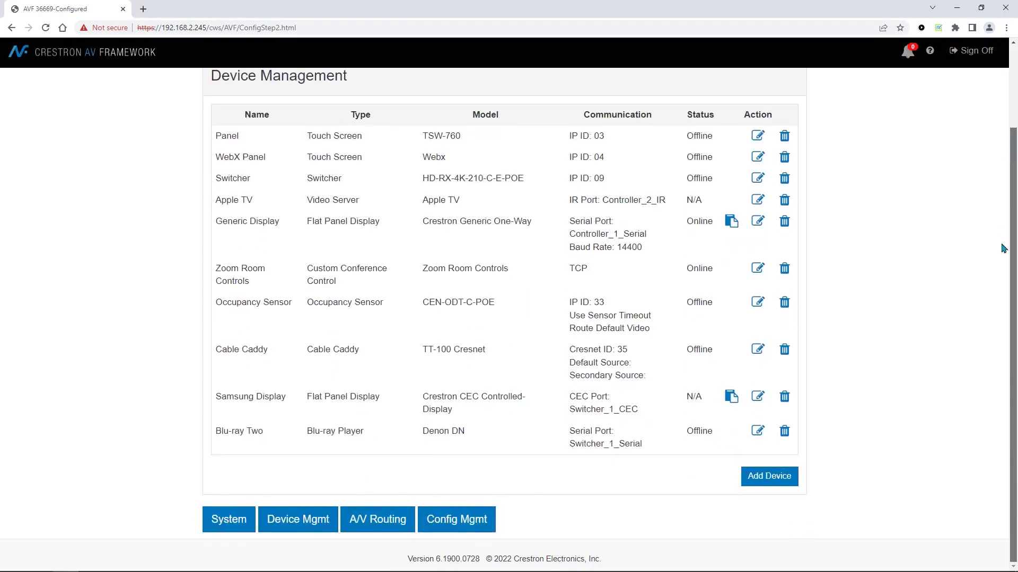
Save a Blu-ray Player device 'Blu-ray', model LG BD Series, on Controller_1_IR, accepting the offline warning.
click(769, 479)
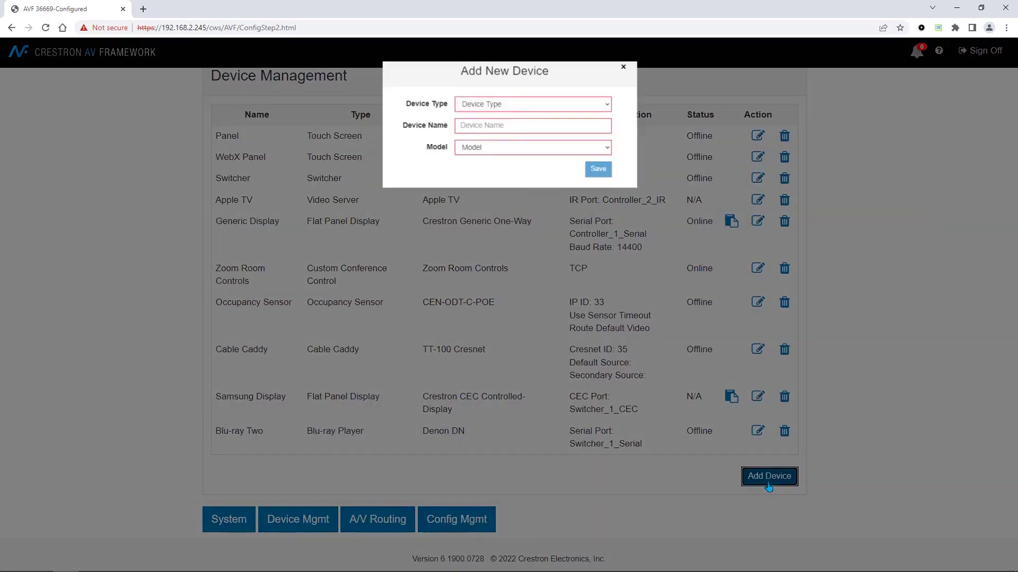
click(535, 108)
click(497, 146)
click(507, 132)
text(Blu-ray)
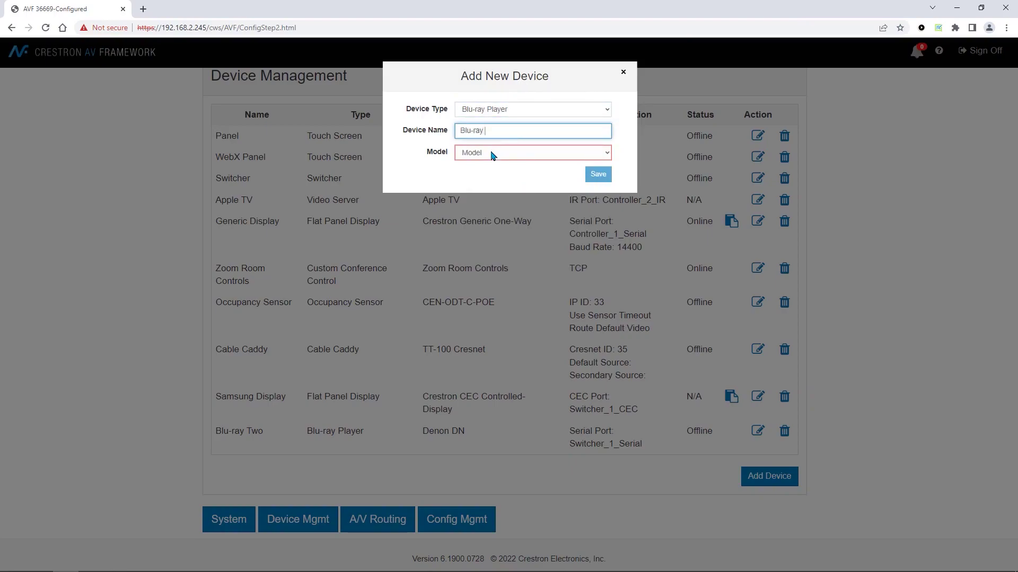
click(492, 153)
click(517, 190)
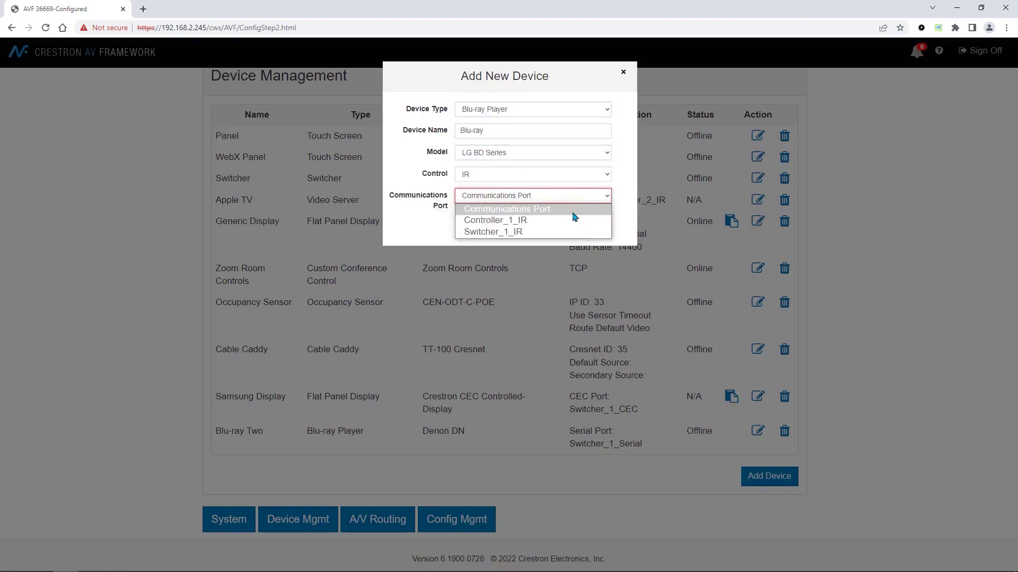
click(509, 218)
click(598, 228)
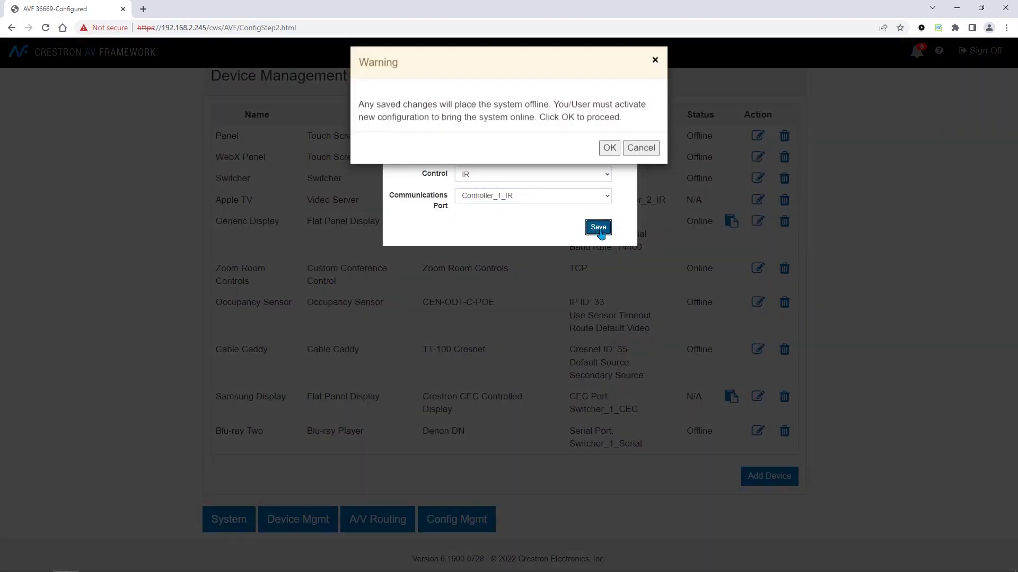
click(609, 156)
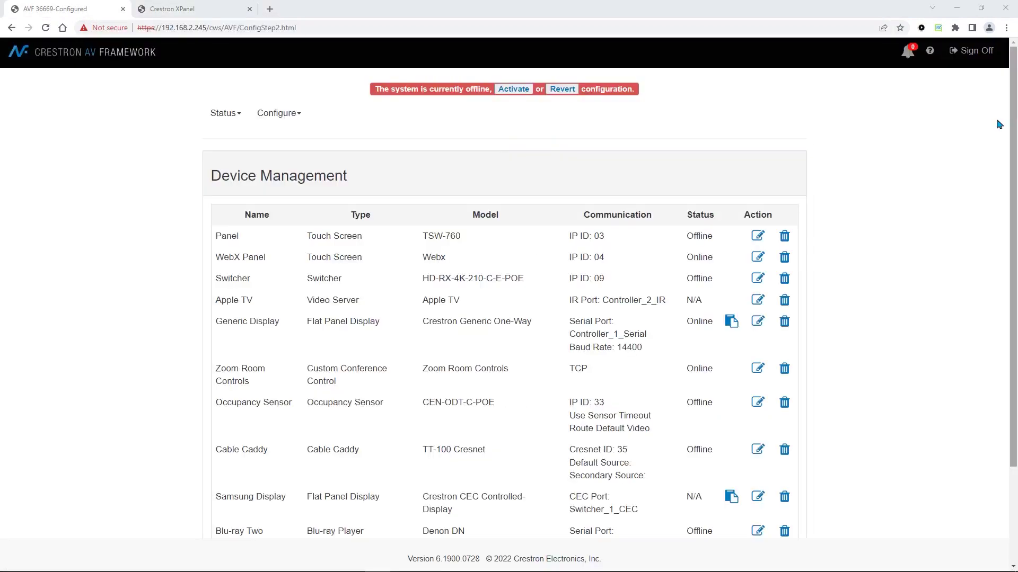
Choose Activate in the red offline banner to request activation.
click(515, 89)
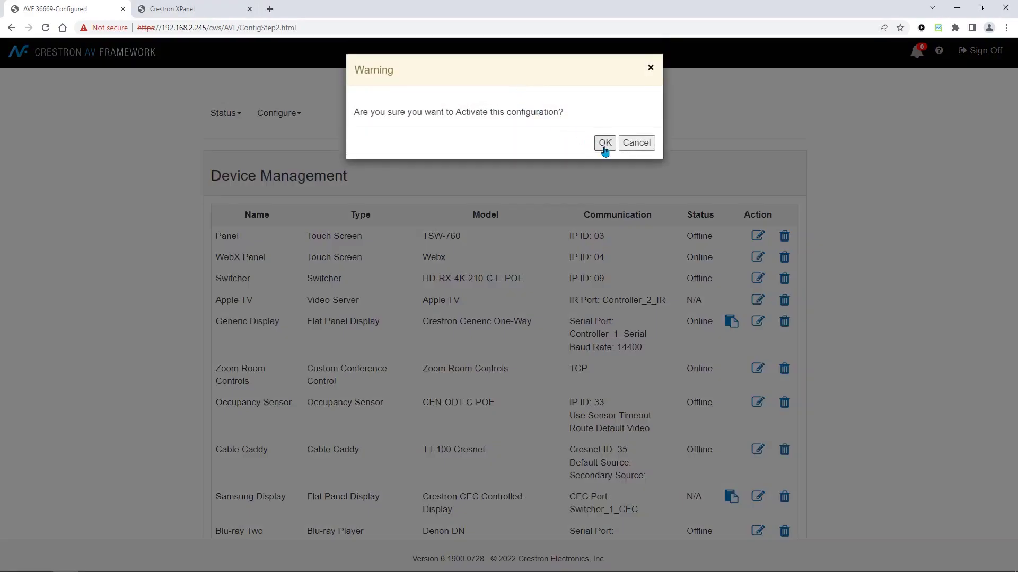
Confirm activation, then bring up XPanel's Present page listing Apple TV and Blu-ray.
click(604, 143)
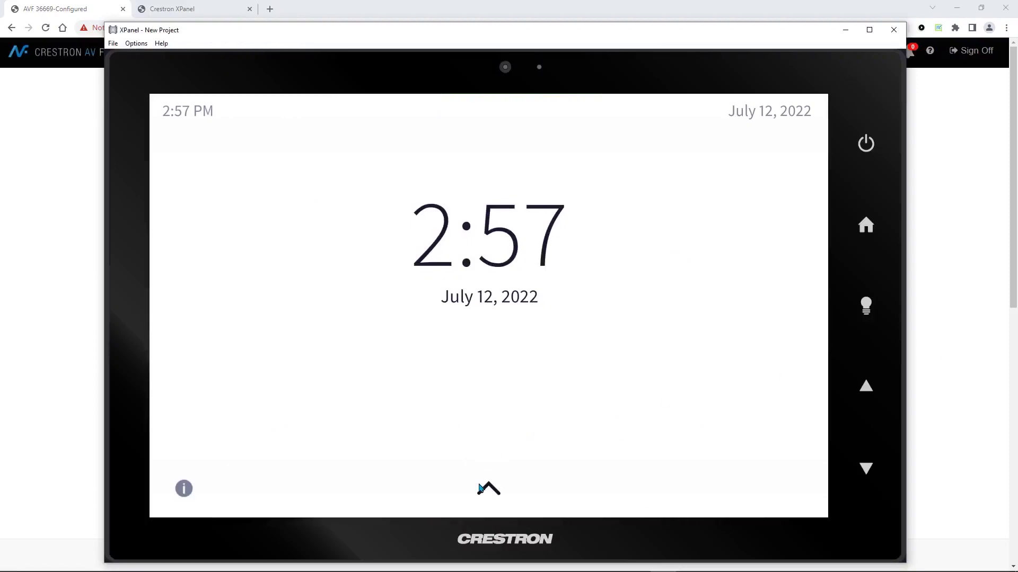
click(488, 489)
click(559, 283)
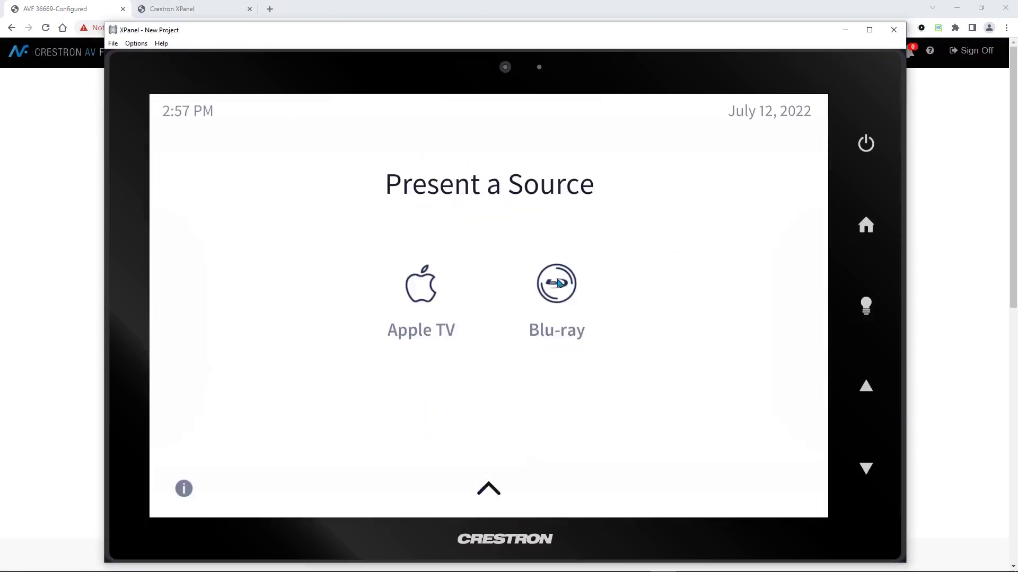